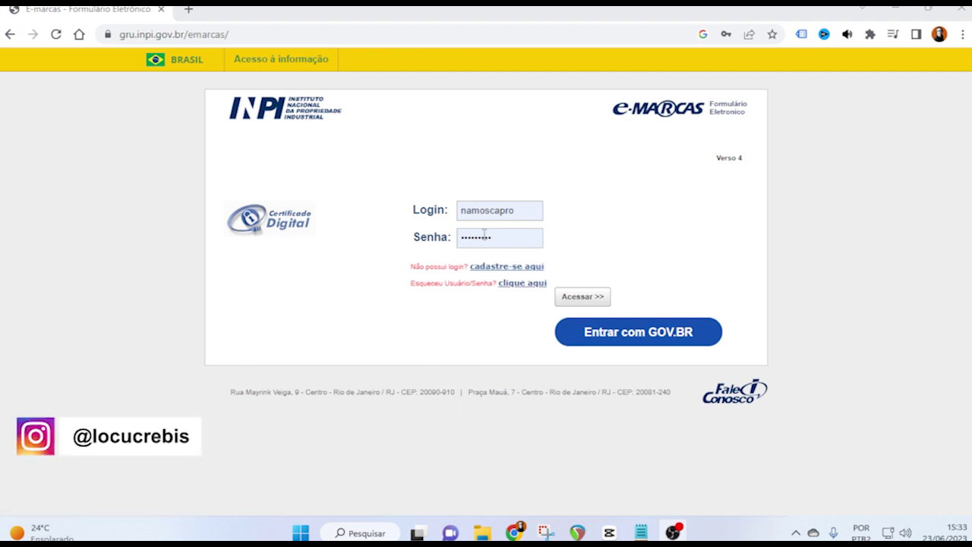
# Log in to the e-Marcas form with the saved credentials, then follow its GRU generation link and log in there as well
pyautogui.click(583, 297)
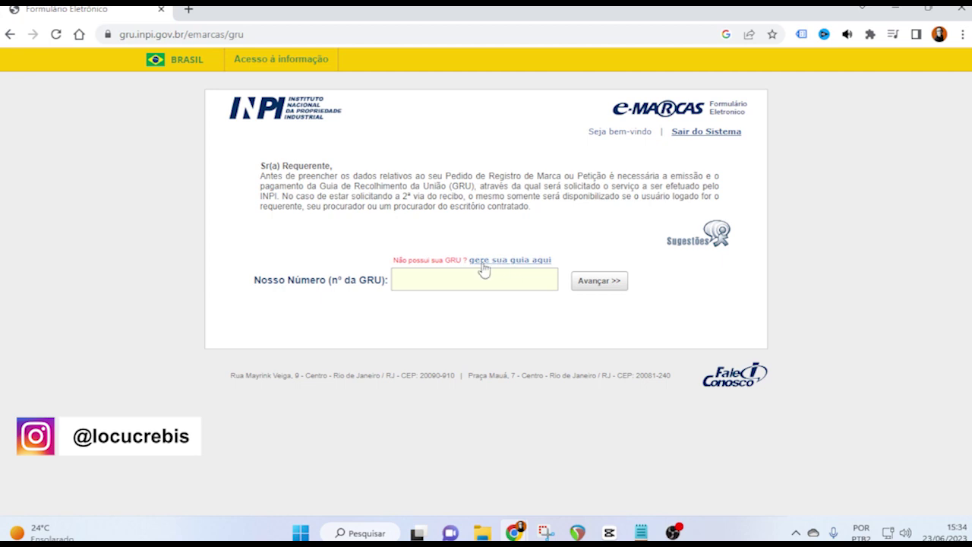
pyautogui.click(528, 267)
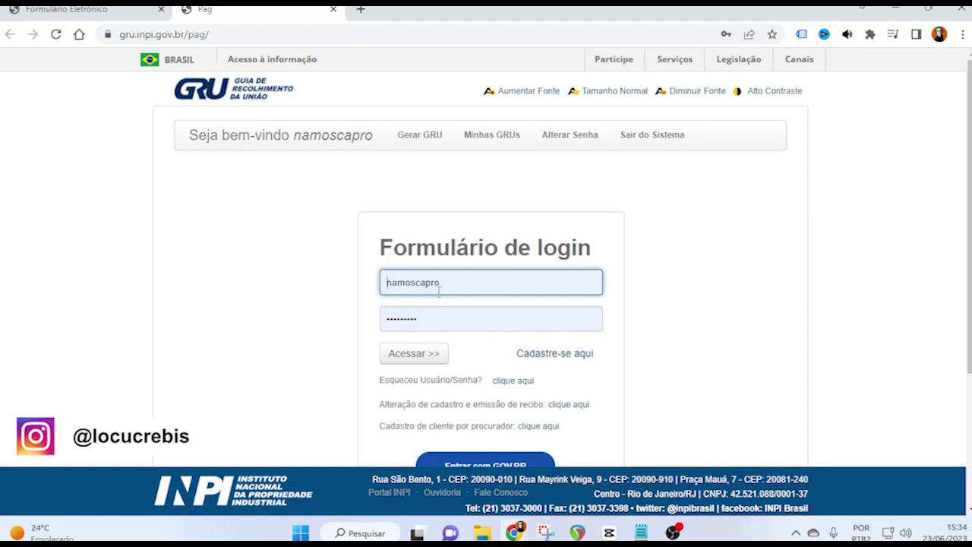
pyautogui.click(91, 9)
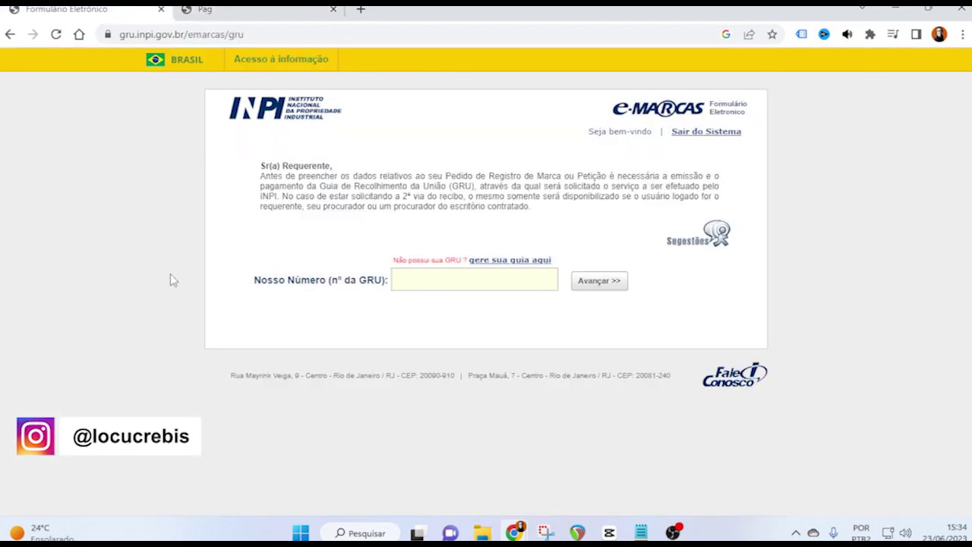
pyautogui.click(228, 9)
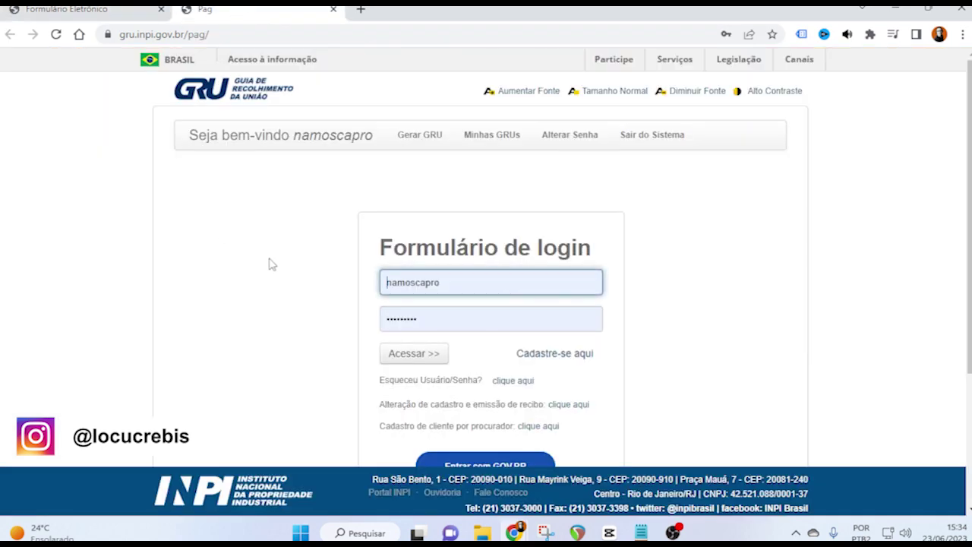
pyautogui.click(414, 354)
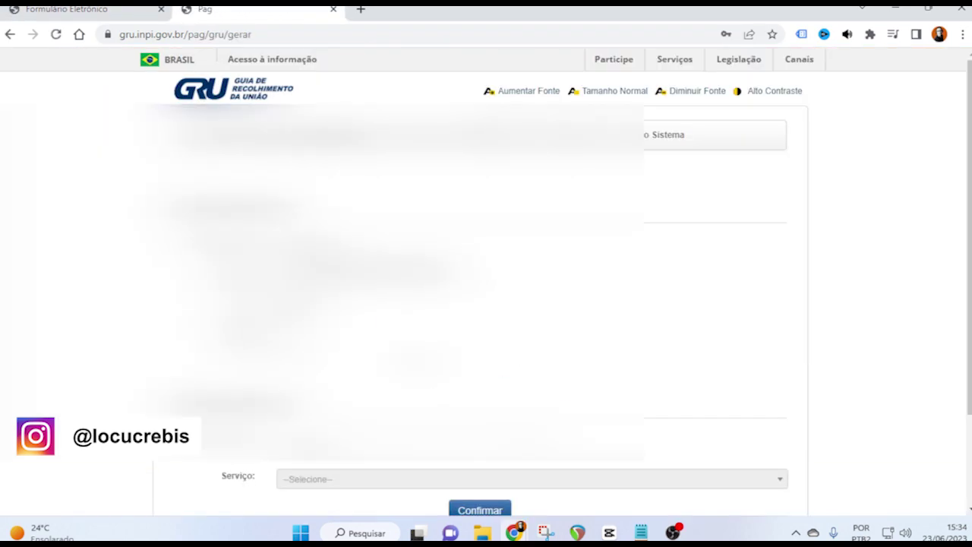
# Set the service type of the new GRU to Marcas
pyautogui.scroll(-2, 651, 308)
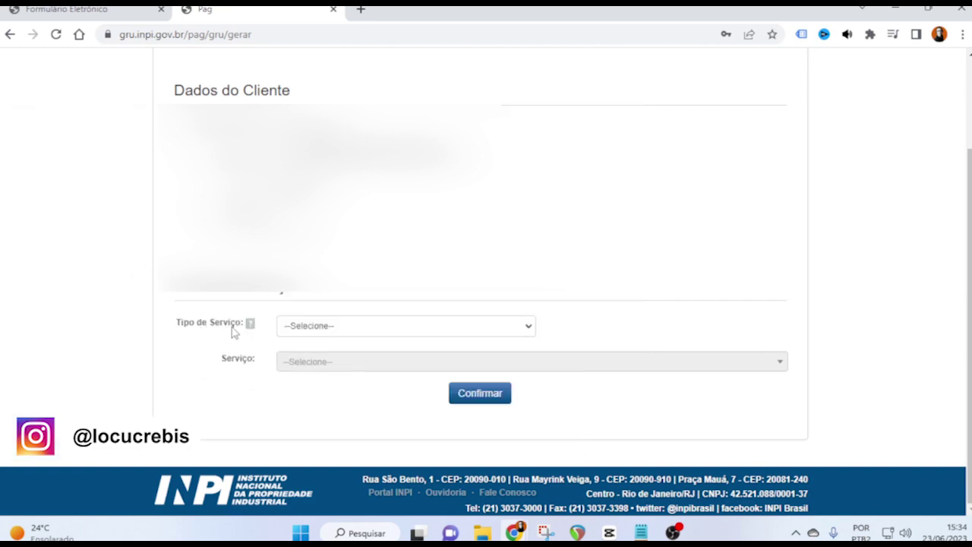
pyautogui.click(370, 331)
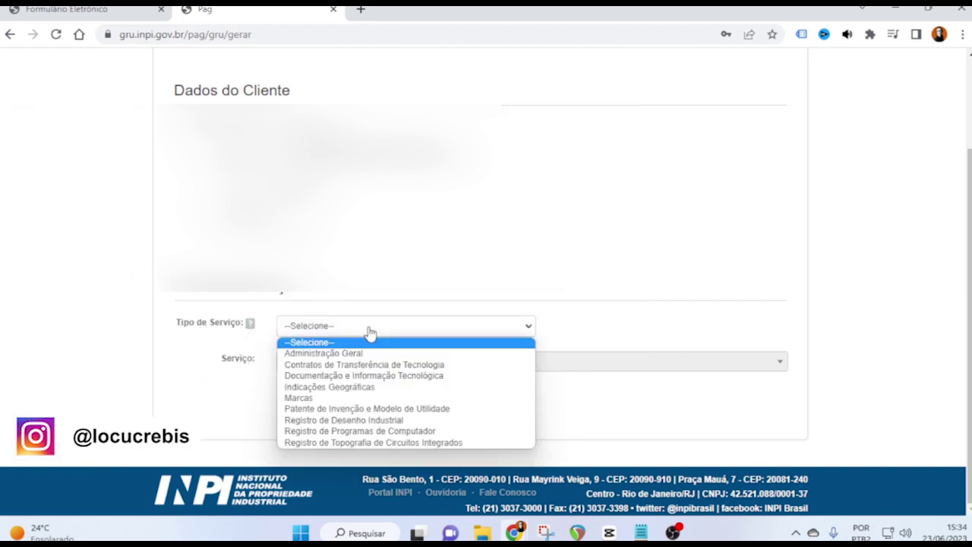
pyautogui.click(308, 401)
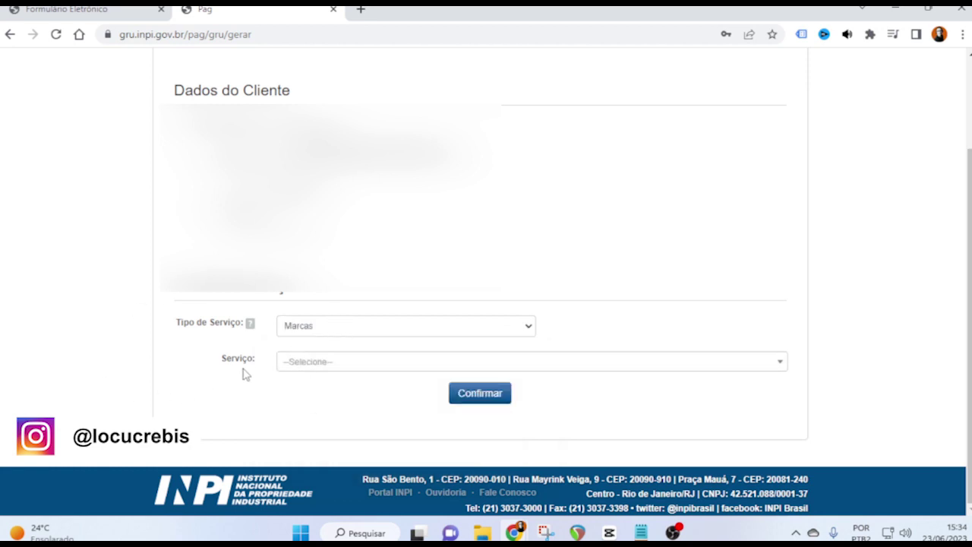
pyautogui.click(389, 373)
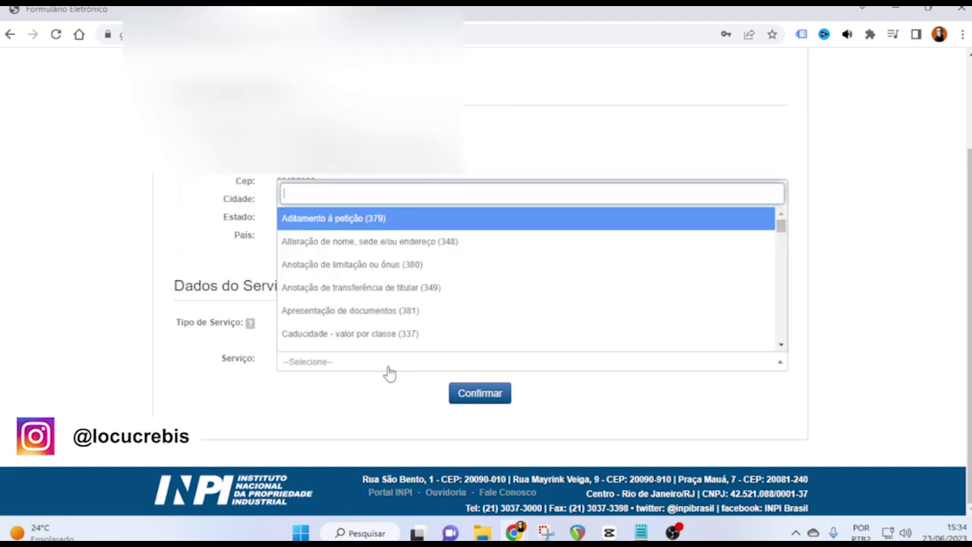
pyautogui.write('pedido')
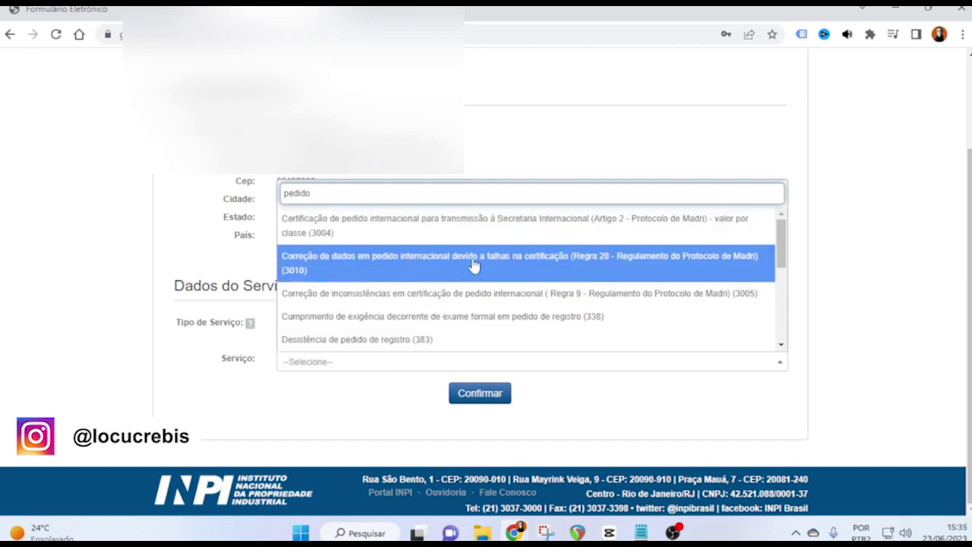
pyautogui.press('Return')
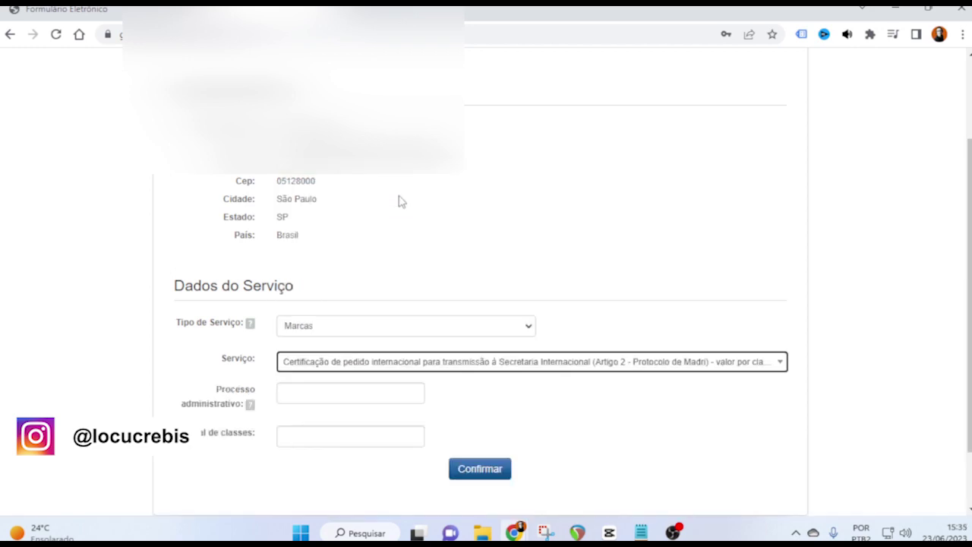
# Find services matching "pedido" and choose "Pedido de registro de marca (com especificação pré-aprovada) - valor por classe (389)"
pyautogui.click(368, 363)
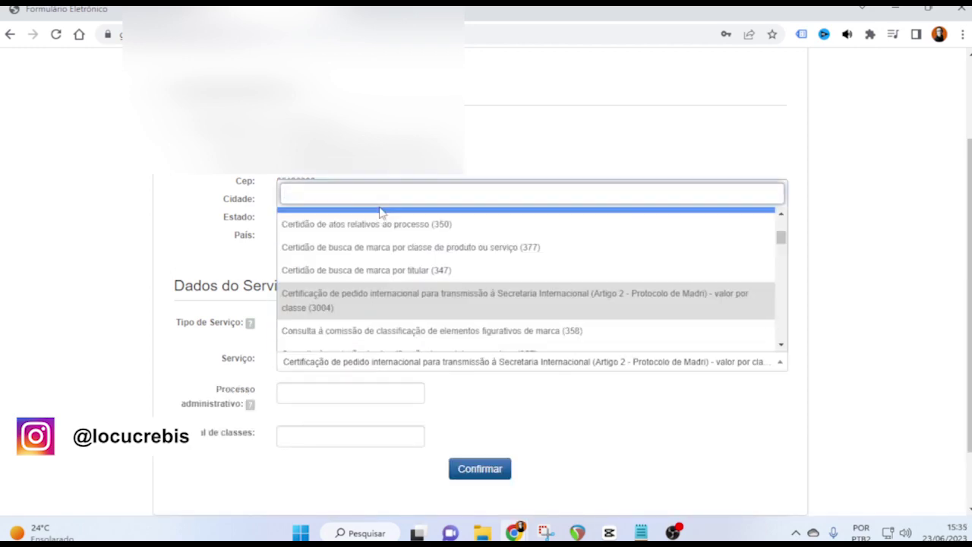
pyautogui.write('pedido')
pyautogui.scroll(-3, 395, 281)
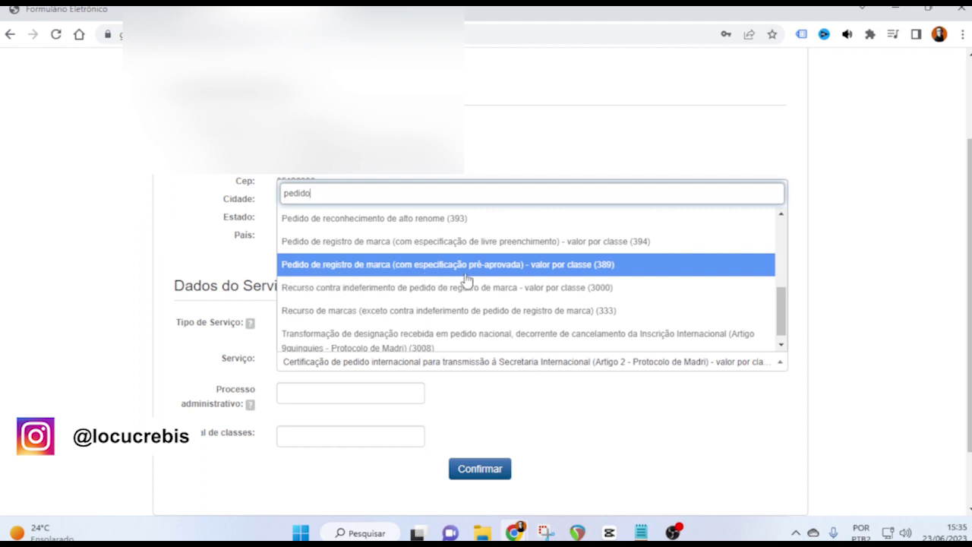
pyautogui.click(617, 273)
# Set the total number of classes to 1 and confirm the service data
pyautogui.click(325, 396)
pyautogui.write('1')
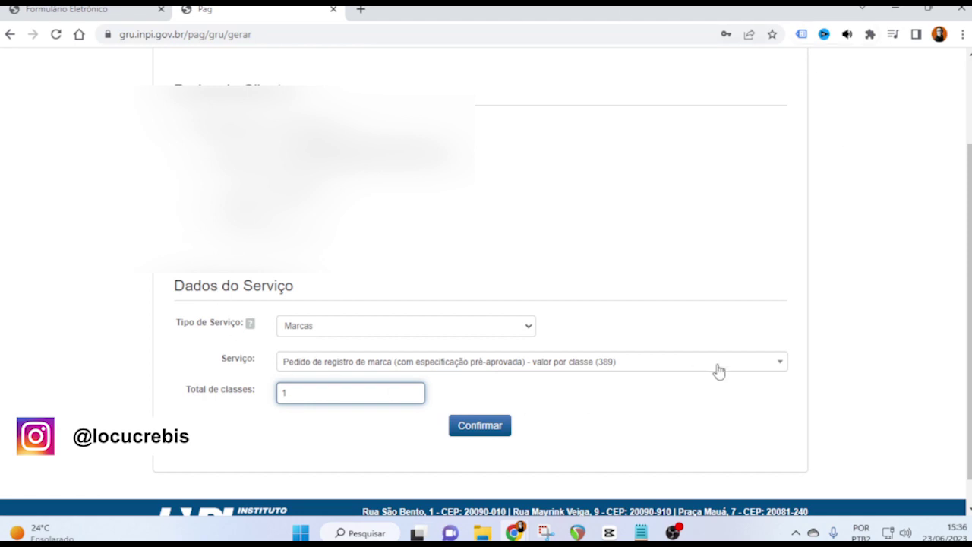
pyautogui.click(491, 434)
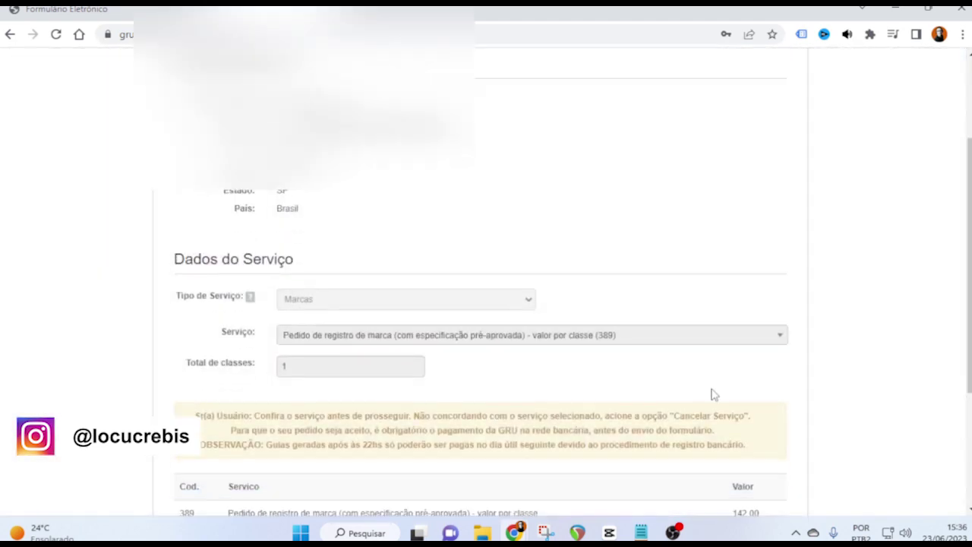
# Review the total value of the selected service and generate its payment boleto
pyautogui.scroll(-3, 714, 393)
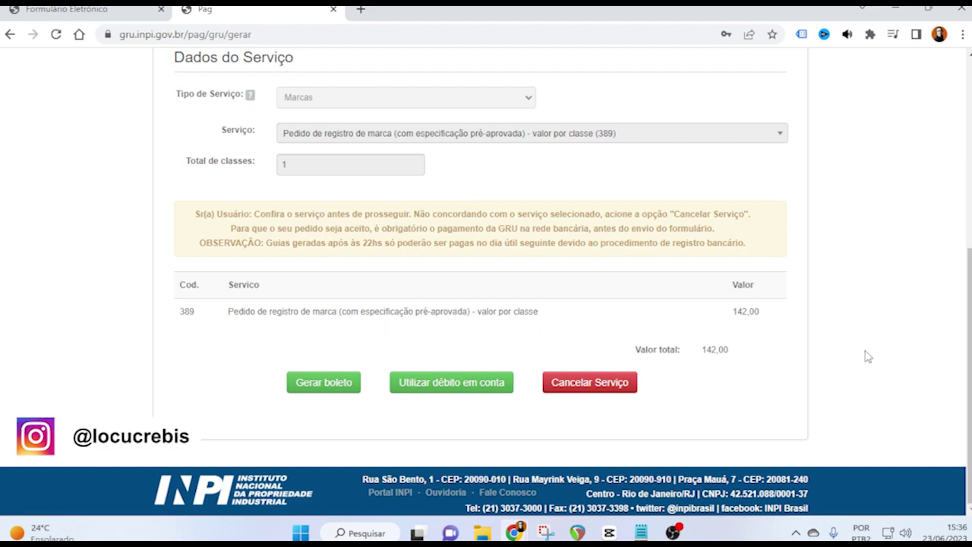
pyautogui.moveTo(753, 354); pyautogui.dragTo(635, 356)
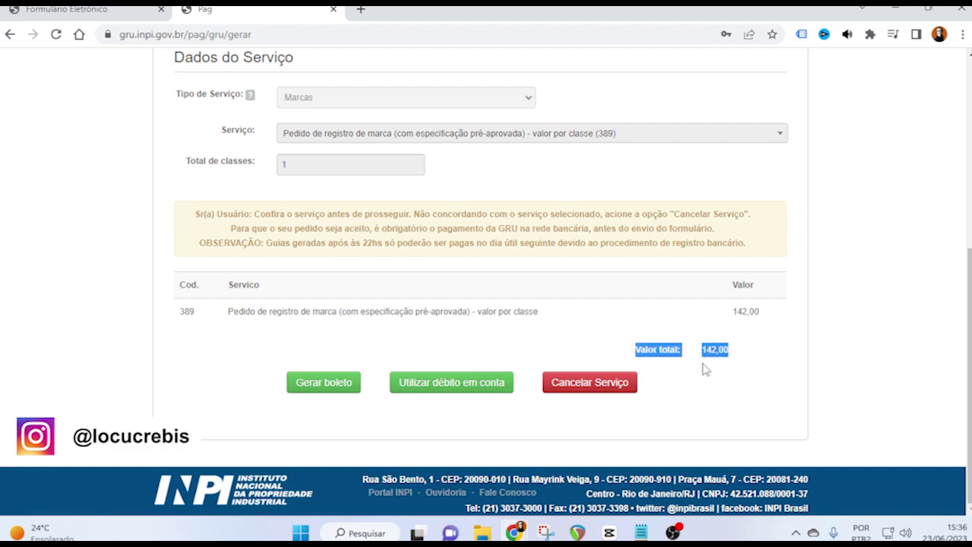
pyautogui.click(765, 366)
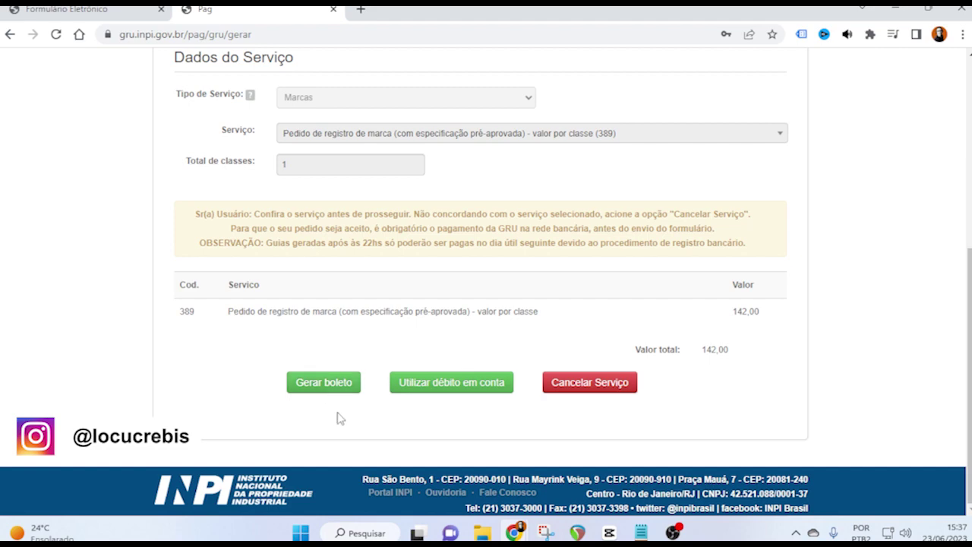
pyautogui.click(331, 386)
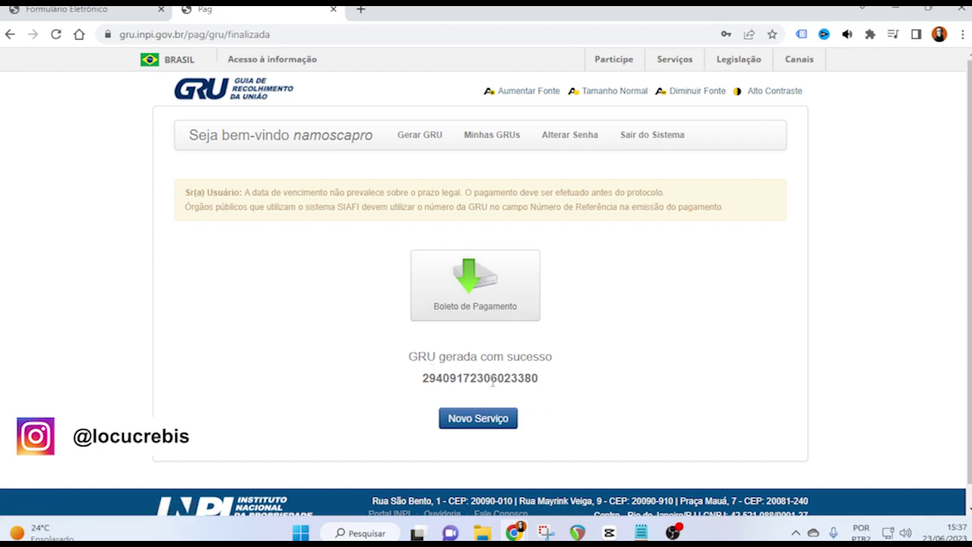
# Copy the generated GRU number into the Nosso Número field of the e-Marcas form and advance to the application form
pyautogui.click(91, 11)
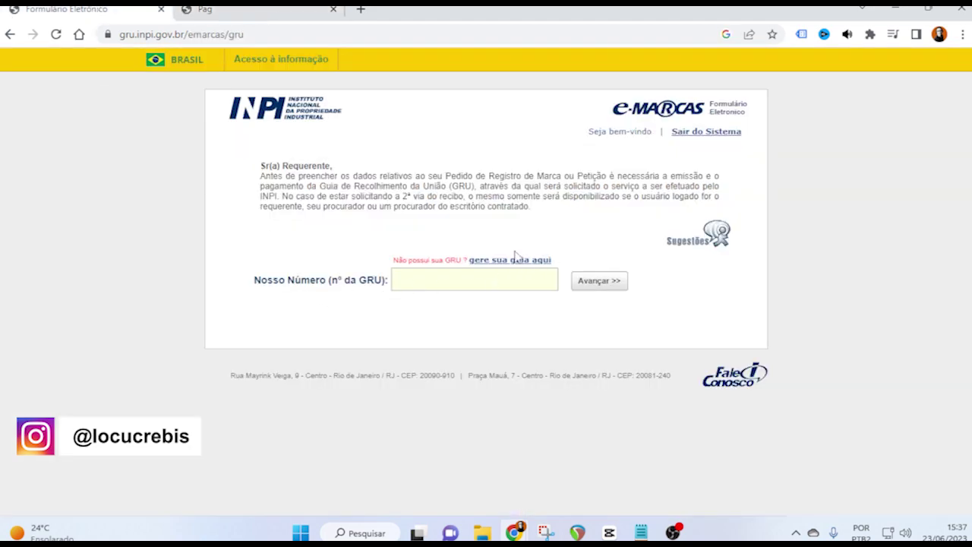
pyautogui.click(259, 9)
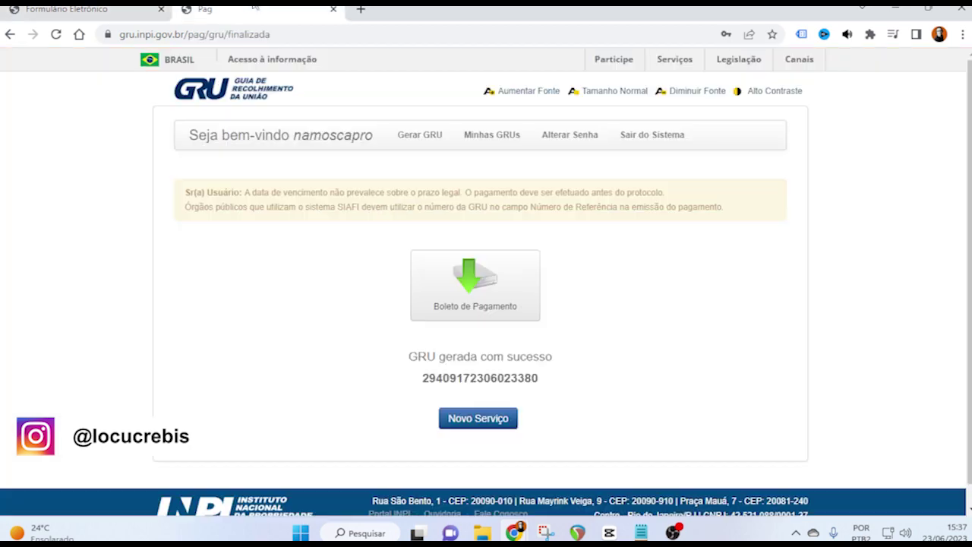
pyautogui.doubleClick(474, 379)
pyautogui.hotkey('ctrl', 'c')
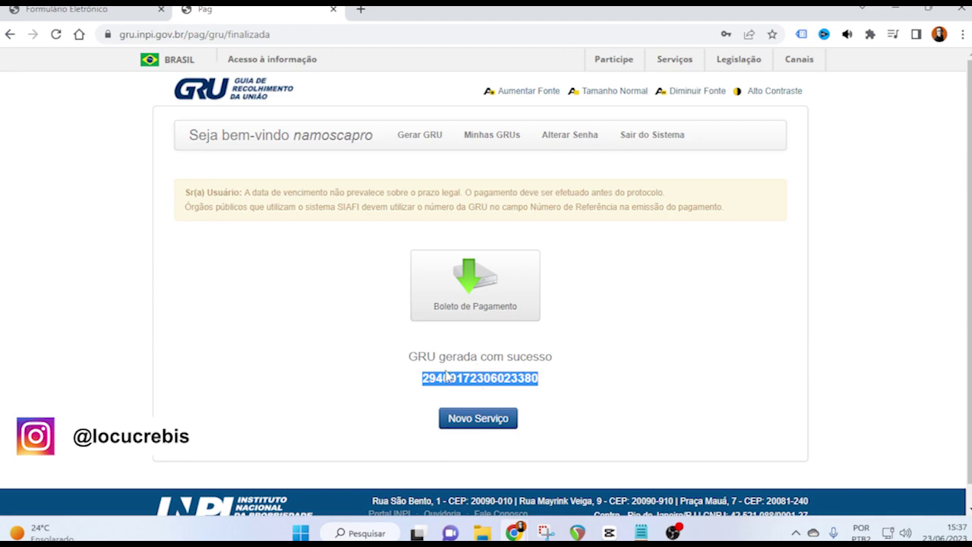
pyautogui.click(110, 9)
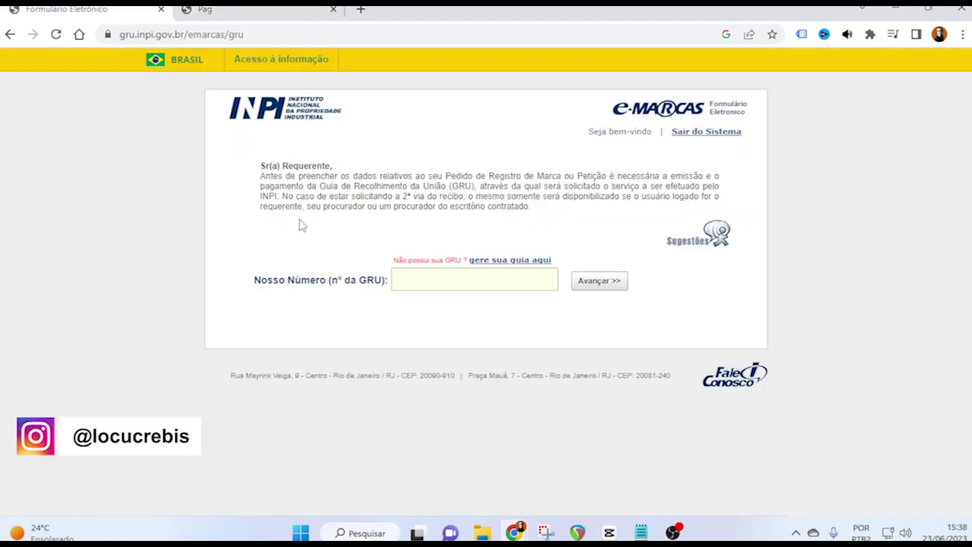
pyautogui.click(447, 281)
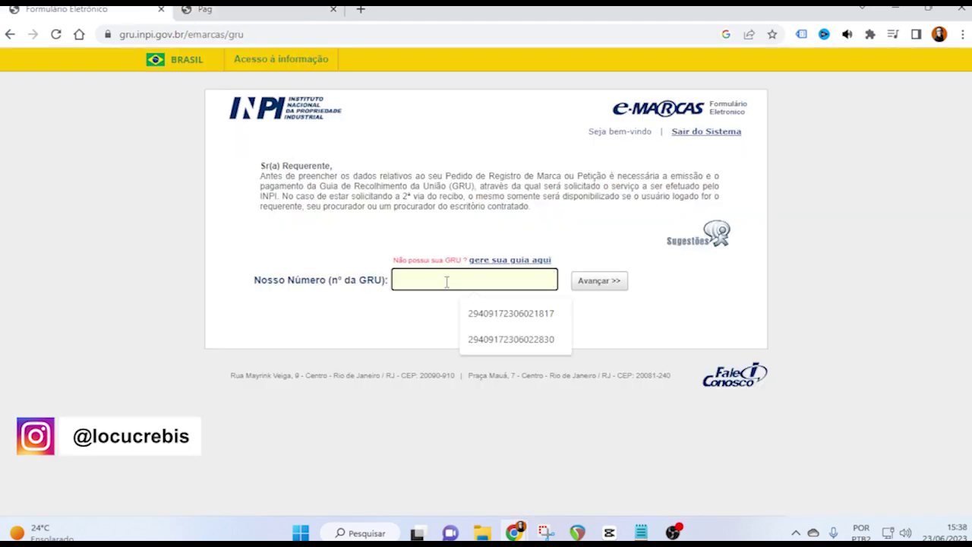
pyautogui.hotkey('ctrl', 'v')
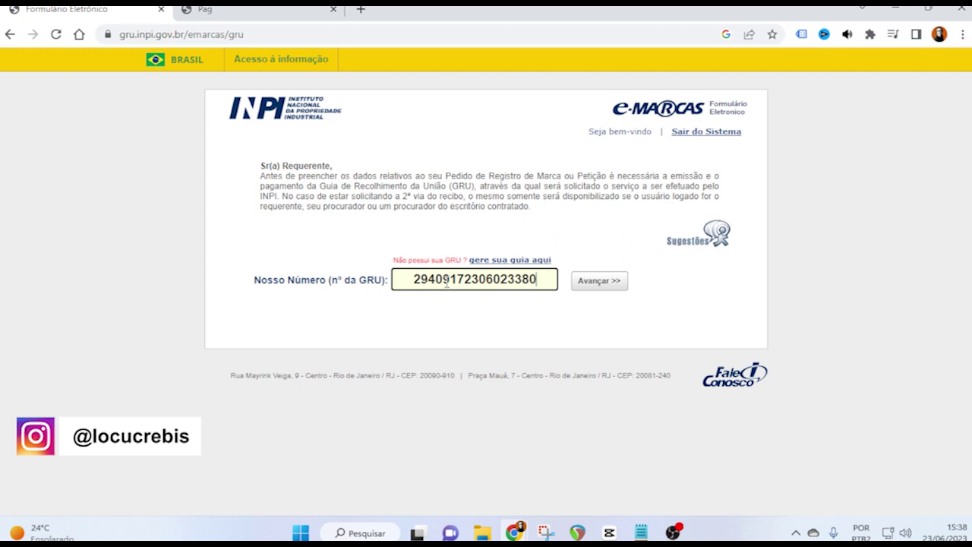
pyautogui.click(607, 284)
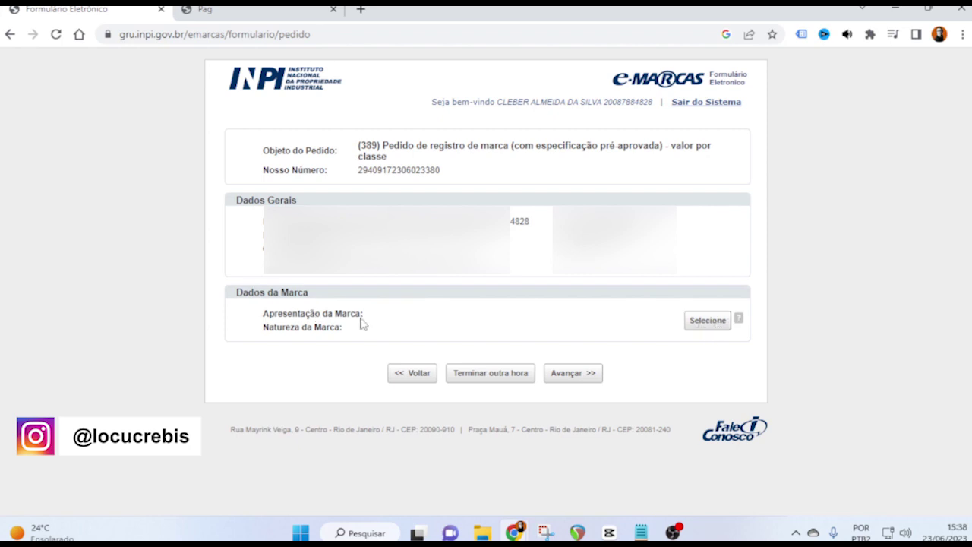
# Open the trademark's nature and presentation selection and display the available presentation options
pyautogui.click(708, 321)
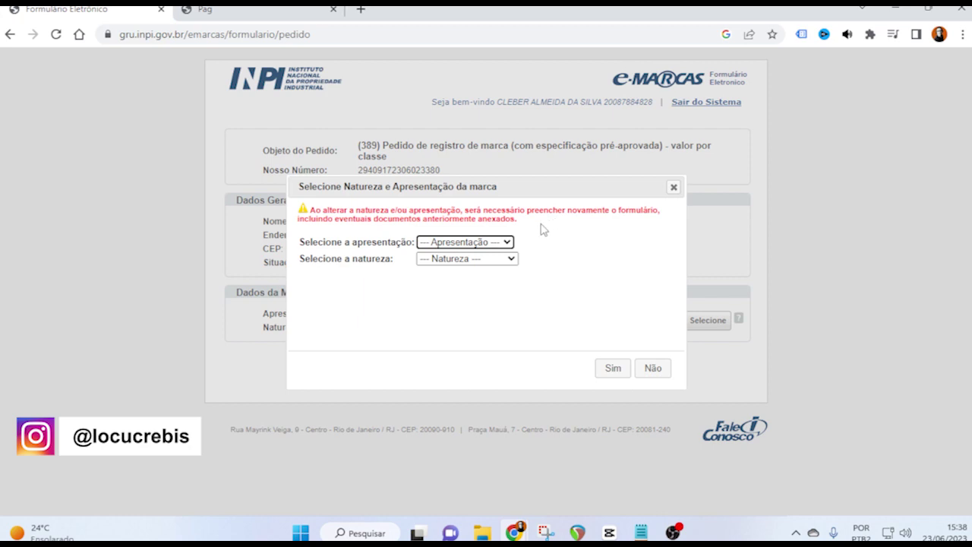
pyautogui.click(512, 243)
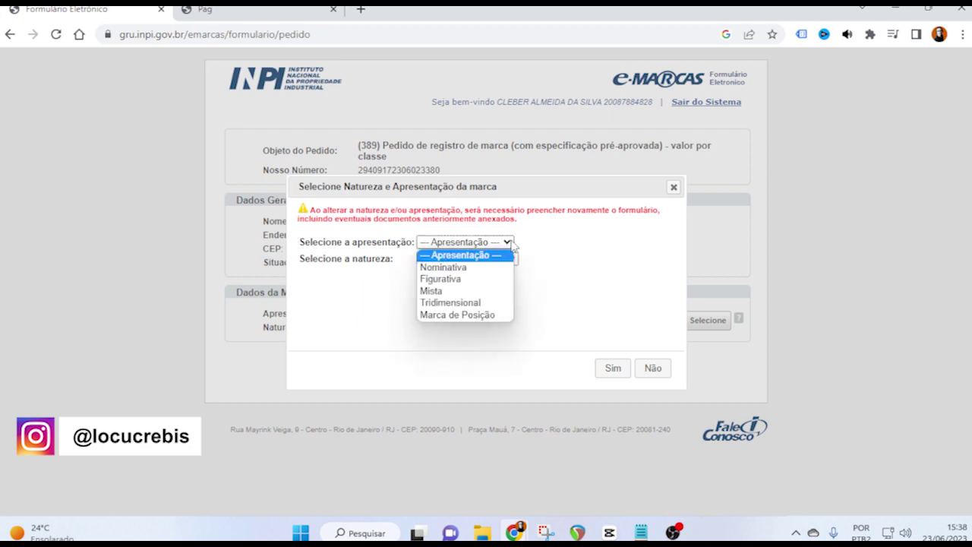